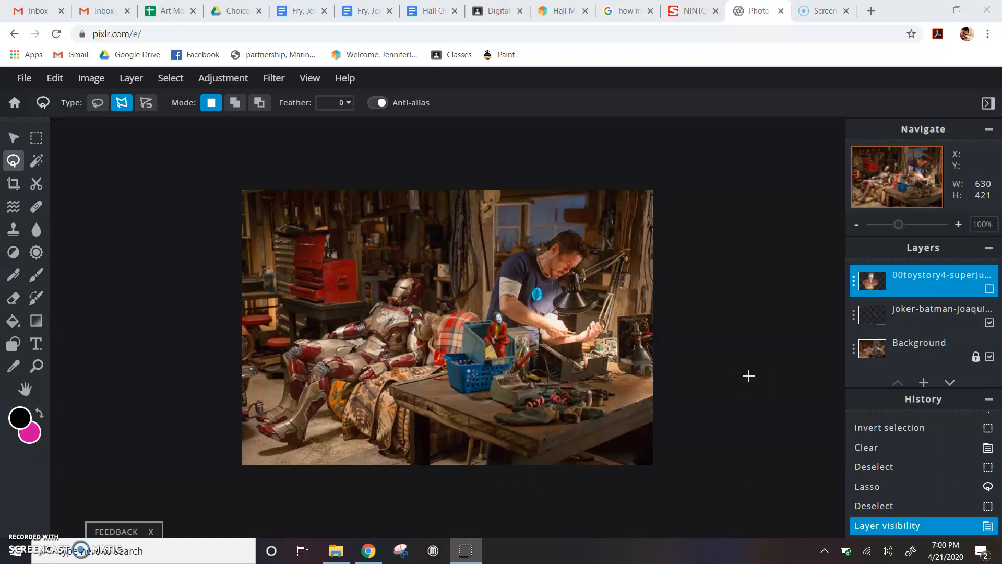
Collapse the History panel and bring up the Add Layer choices (Empty, Image, Text).
click(990, 402)
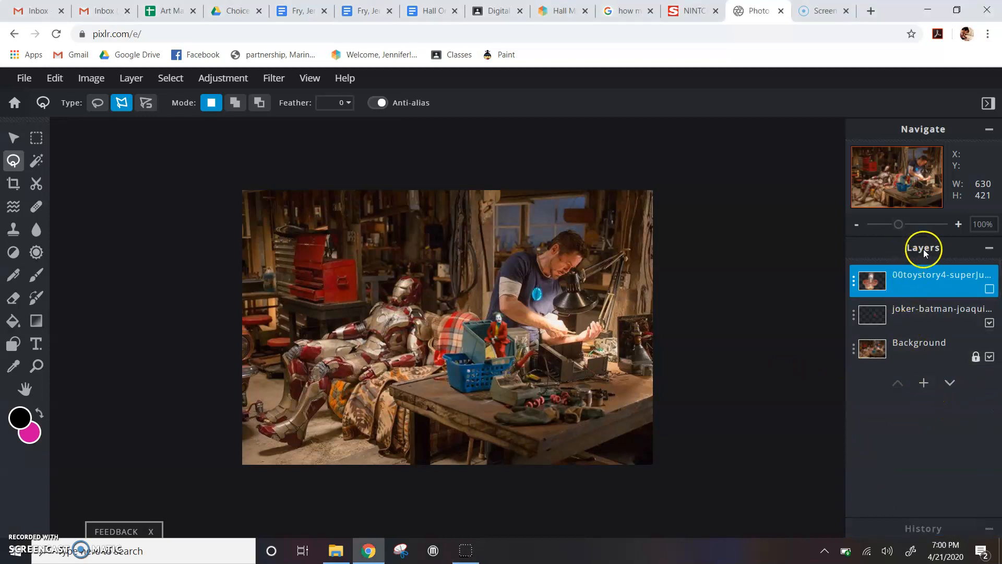
click(924, 383)
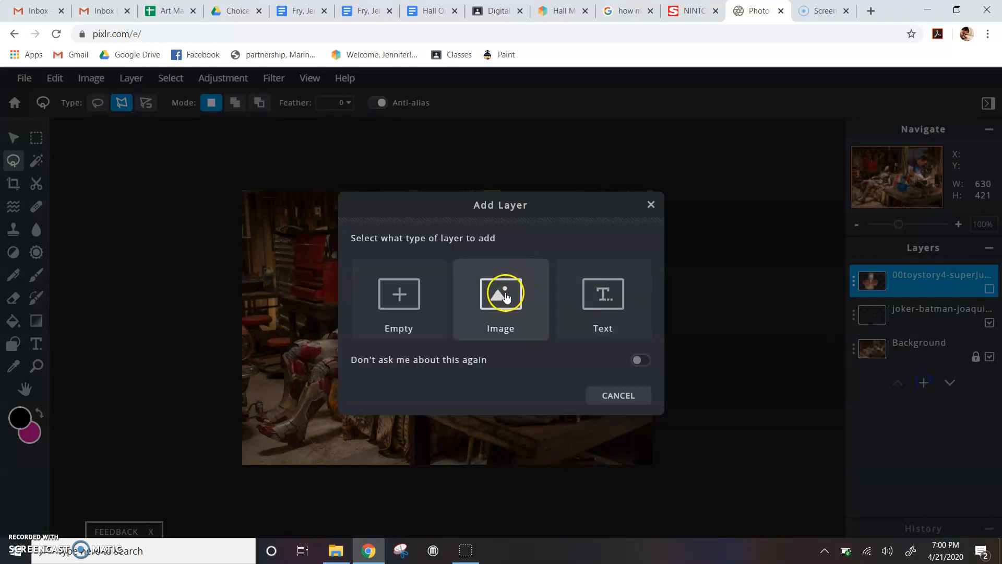
Add the 4cbe227b… Elsa image from Downloads as a new top image layer.
click(506, 295)
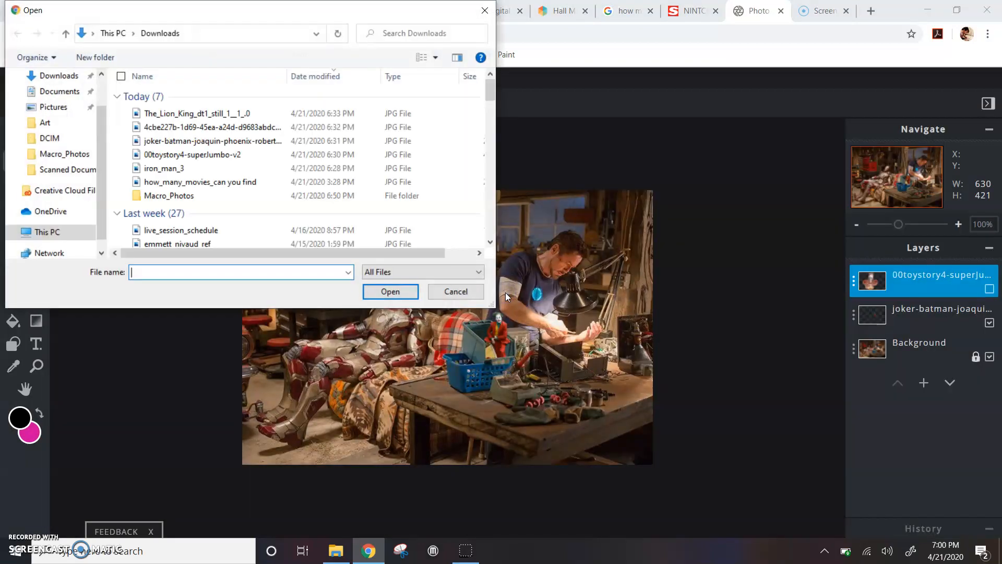
click(213, 115)
click(213, 127)
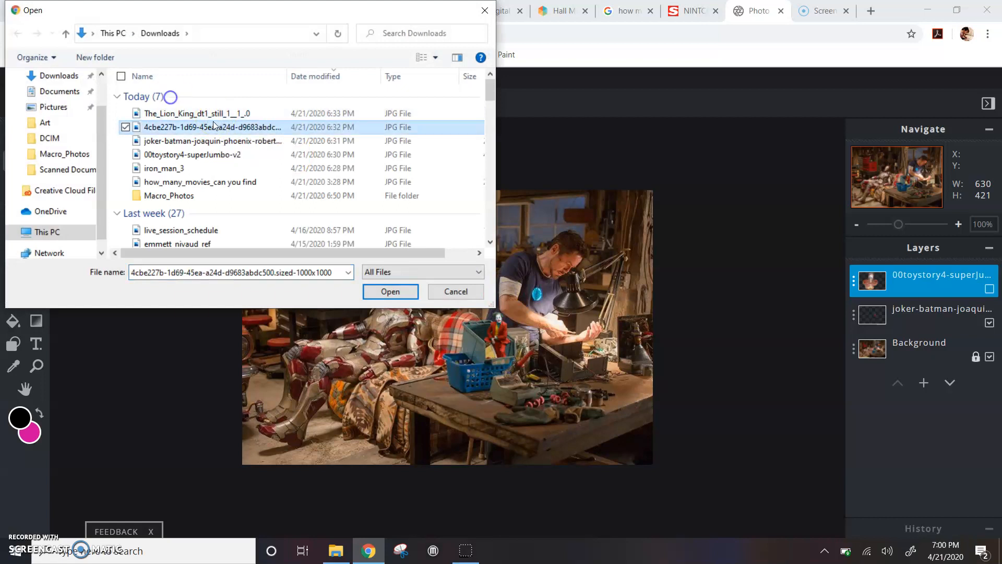
click(391, 291)
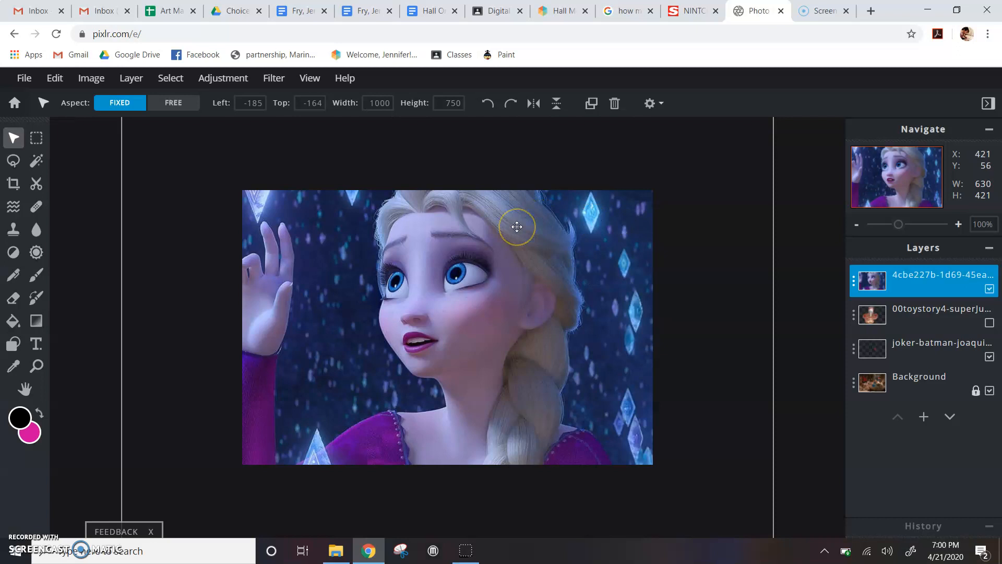
Scale the Elsa layer down to about 591×443 and centre it over the workshop photo.
drag(517, 226, 472, 292)
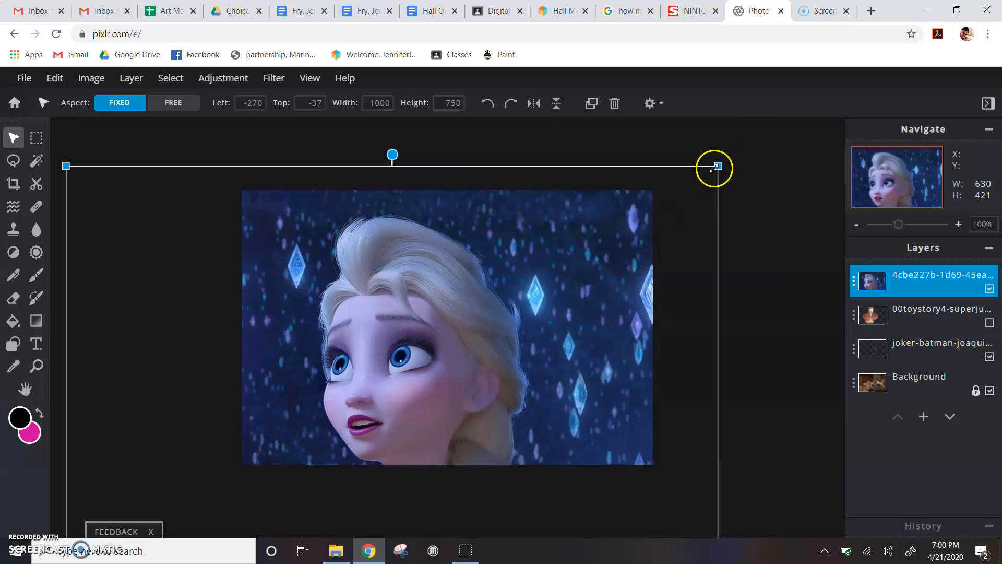
drag(719, 166, 402, 402)
drag(379, 439, 569, 246)
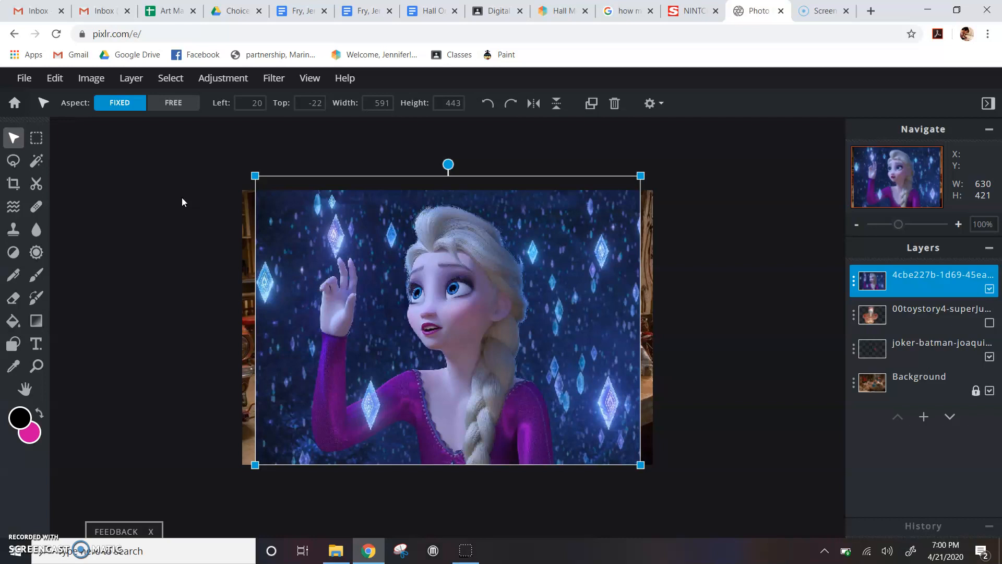
click(203, 210)
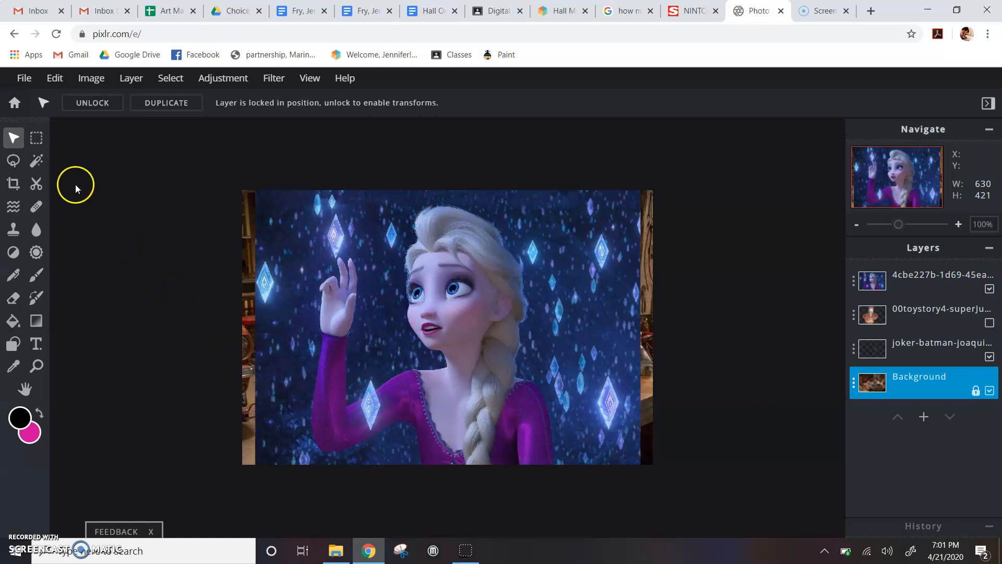
Draw a freehand lasso of about 425×411 around Elsa's hair, raised hand and body.
click(13, 160)
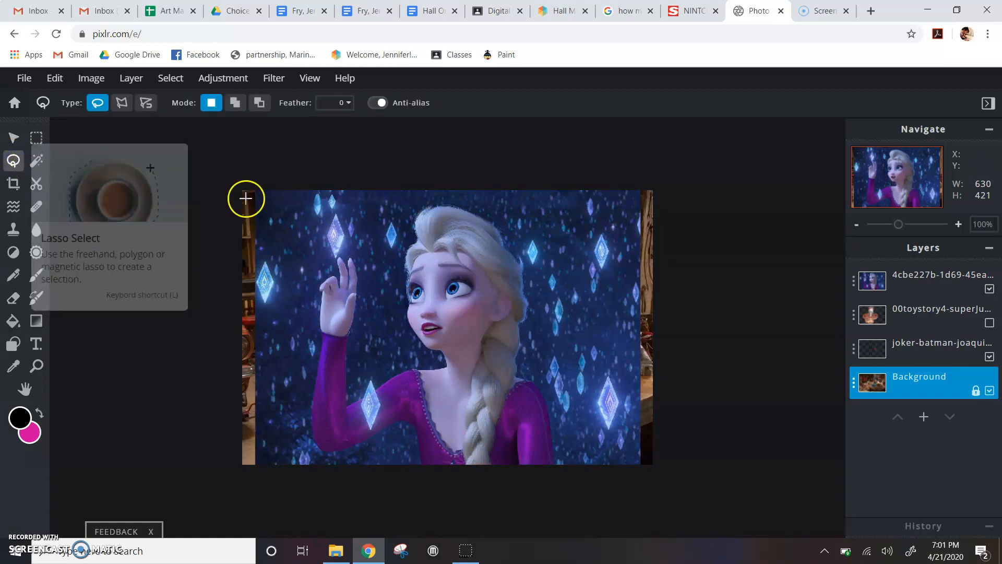
mouse_move(384, 258)
mouse_down()
mouse_move(410, 203)
mouse_move(442, 196)
mouse_move(489, 206)
mouse_move(524, 238)
mouse_move(544, 302)
mouse_move(541, 362)
mouse_move(570, 425)
mouse_move(574, 463)
mouse_move(562, 477)
mouse_move(466, 494)
mouse_move(431, 488)
mouse_move(404, 446)
mouse_move(335, 461)
mouse_move(296, 447)
mouse_move(311, 227)
mouse_move(322, 206)
mouse_move(341, 202)
mouse_move(364, 236)
mouse_move(370, 296)
mouse_move(359, 355)
mouse_move(369, 366)
mouse_move(391, 349)
mouse_move(394, 244)
mouse_up()
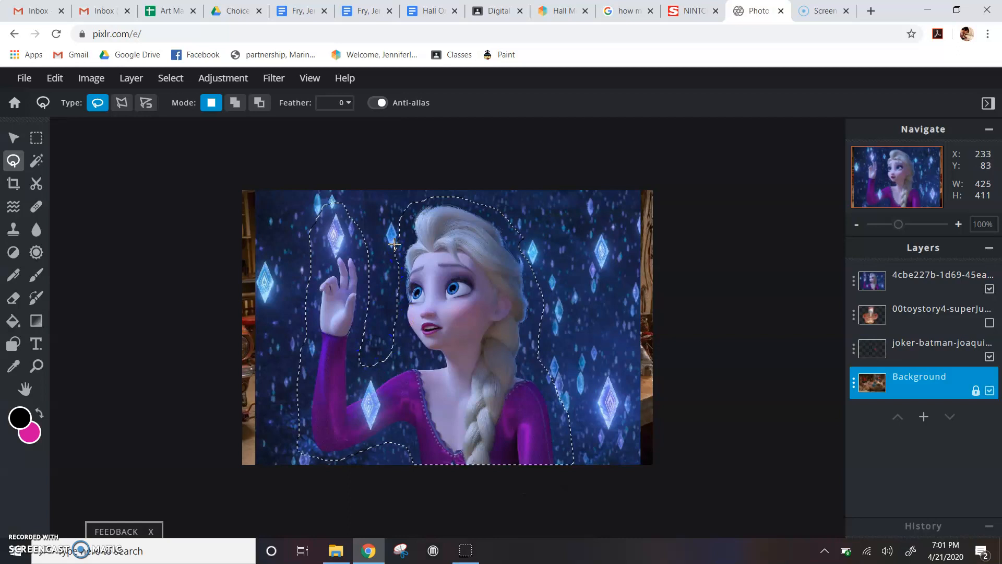
click(923, 275)
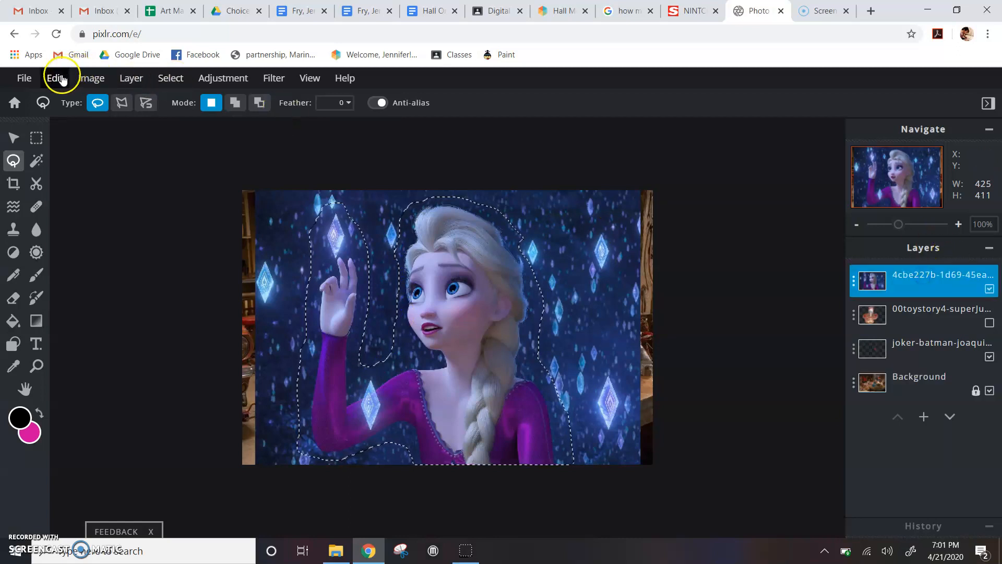
Invert the selection, clear Elsa's original backdrop, then deselect.
click(163, 82)
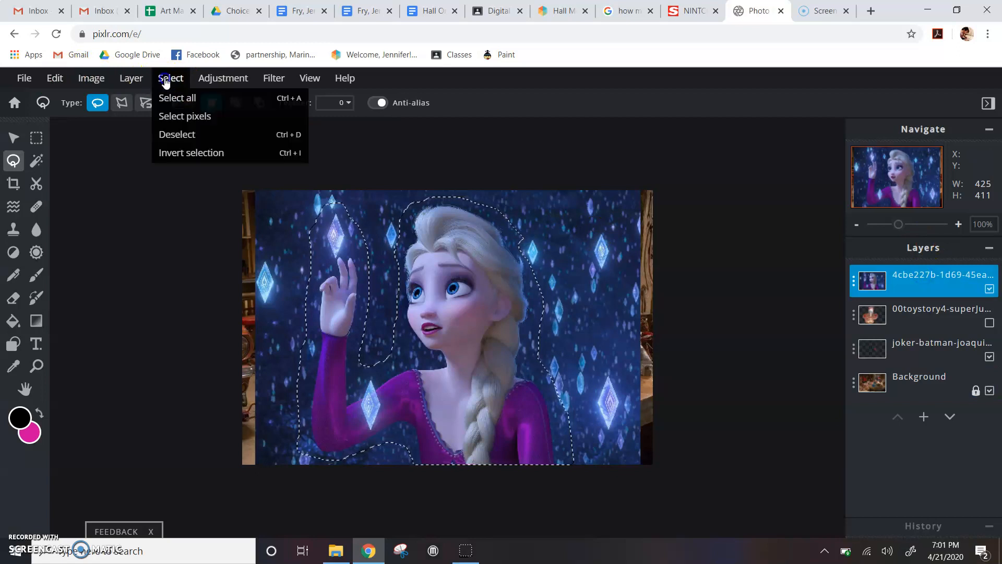
click(203, 153)
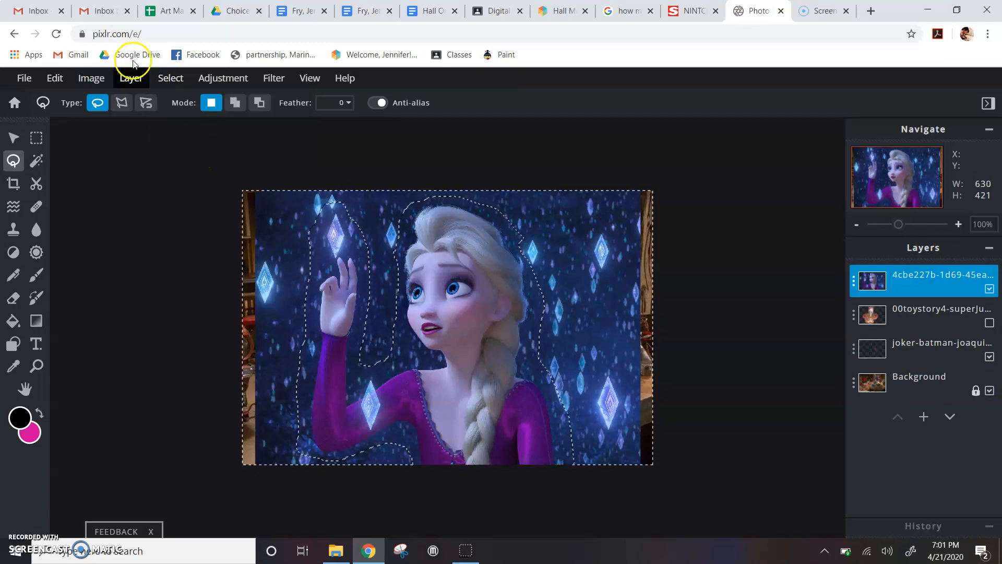
click(55, 79)
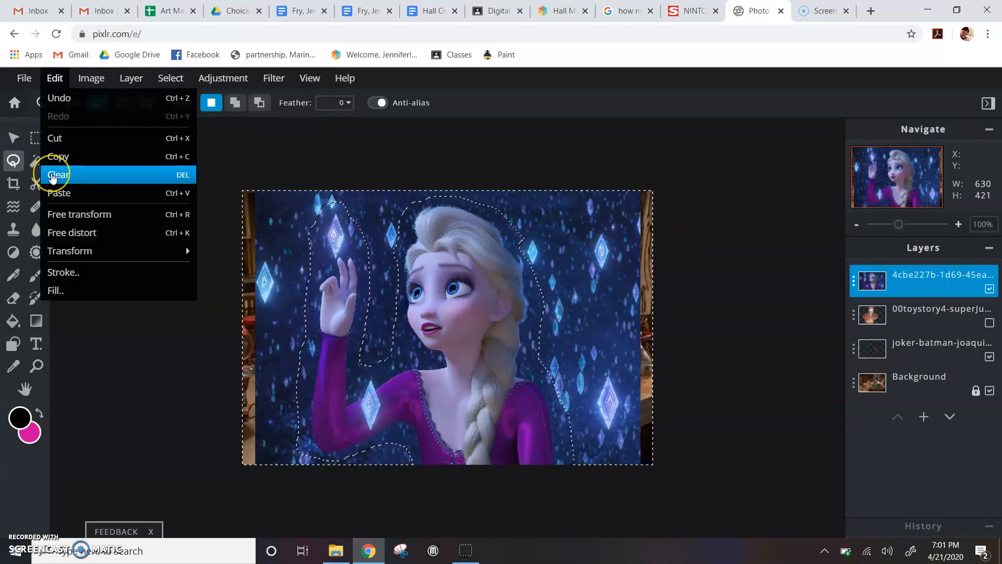
click(52, 176)
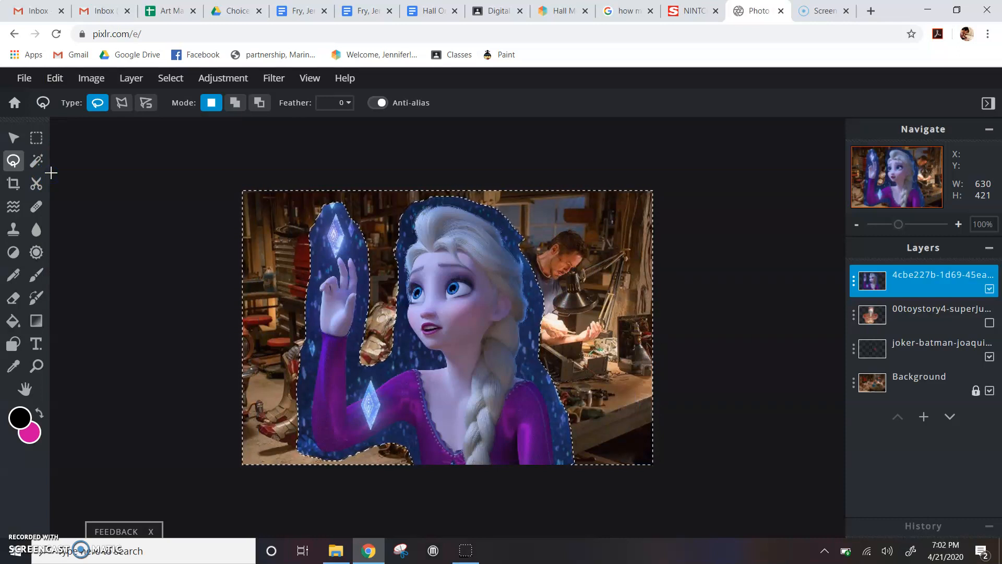
click(166, 81)
click(174, 130)
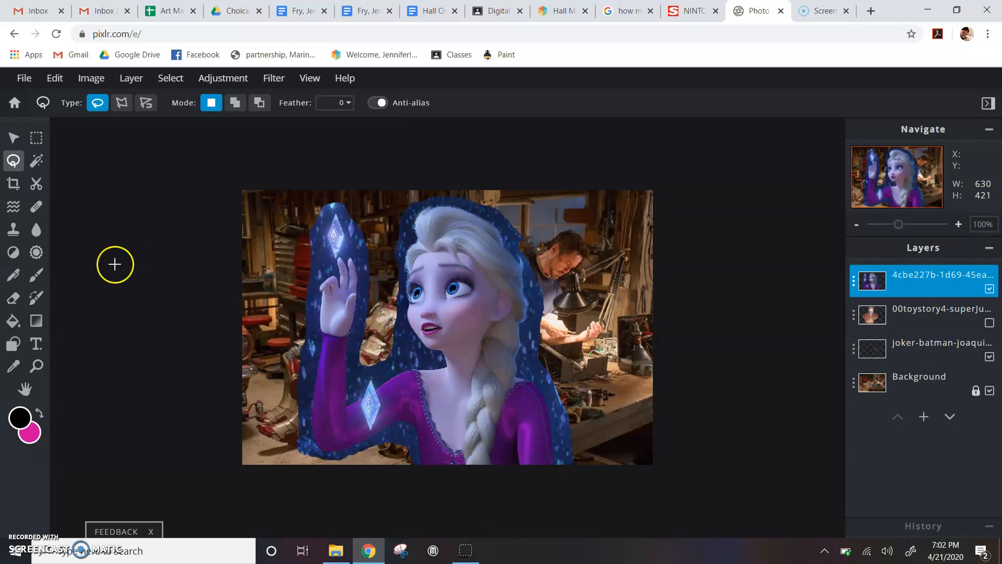
Set the Eraser tool to the 10 px brush preset.
click(13, 301)
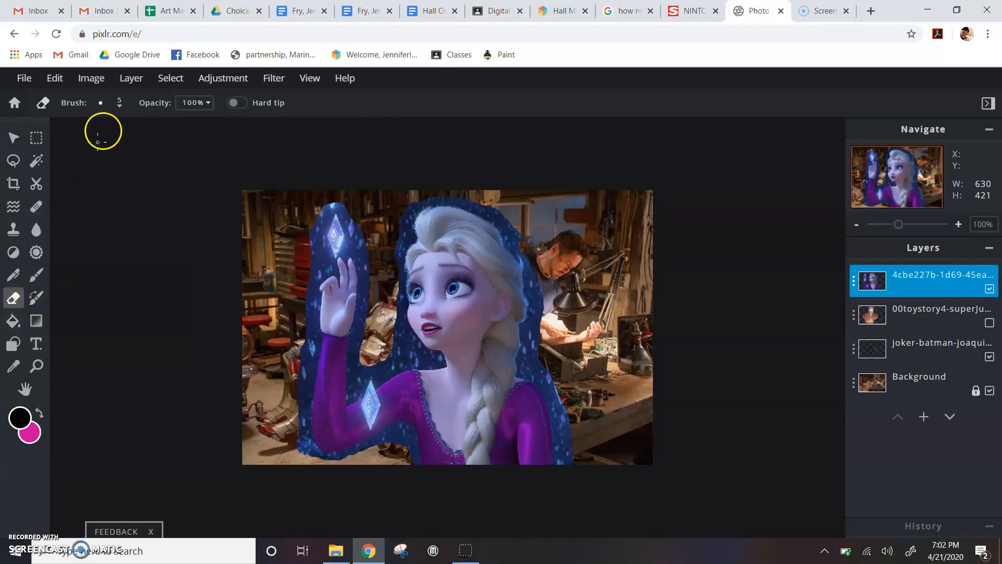
click(98, 102)
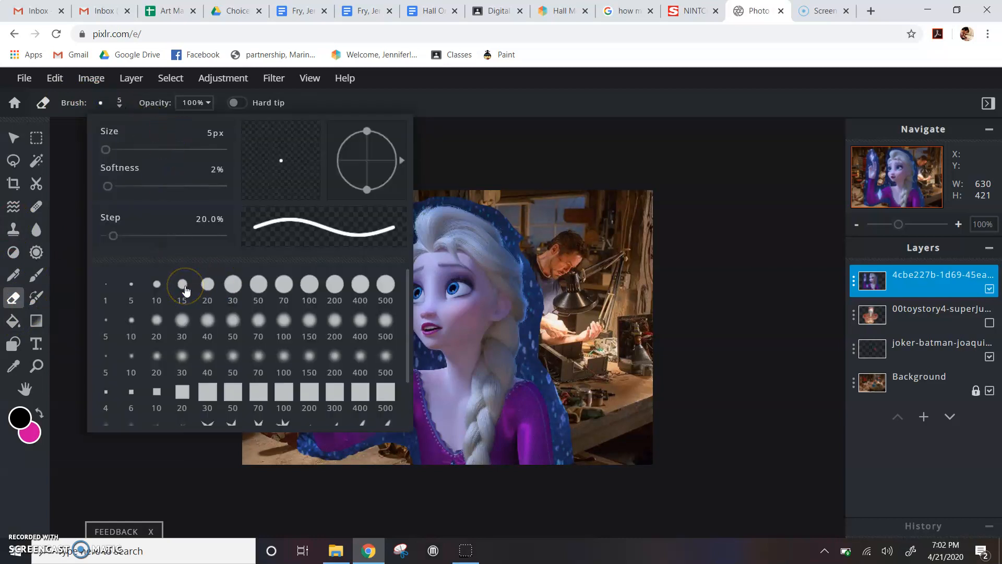
click(132, 287)
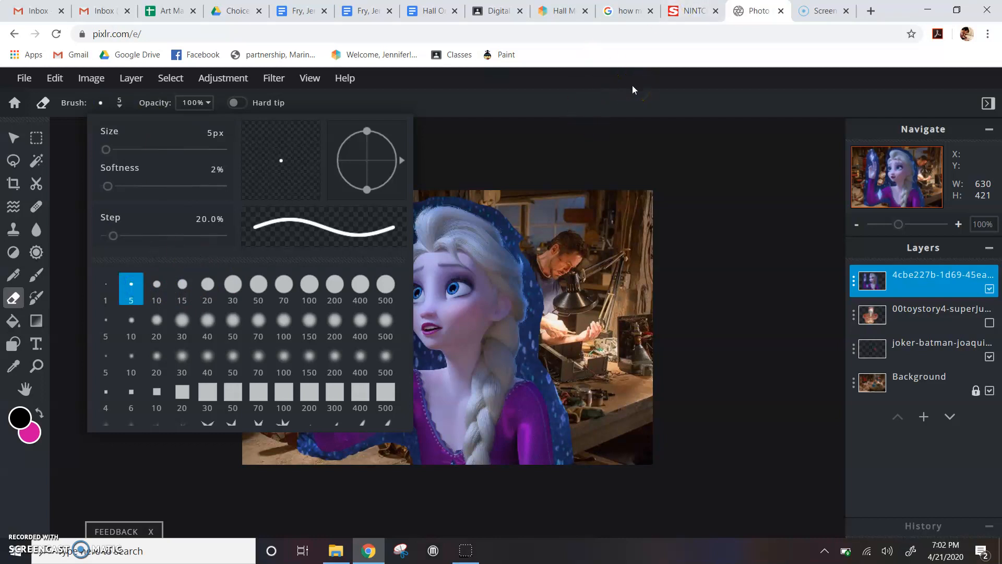
click(578, 100)
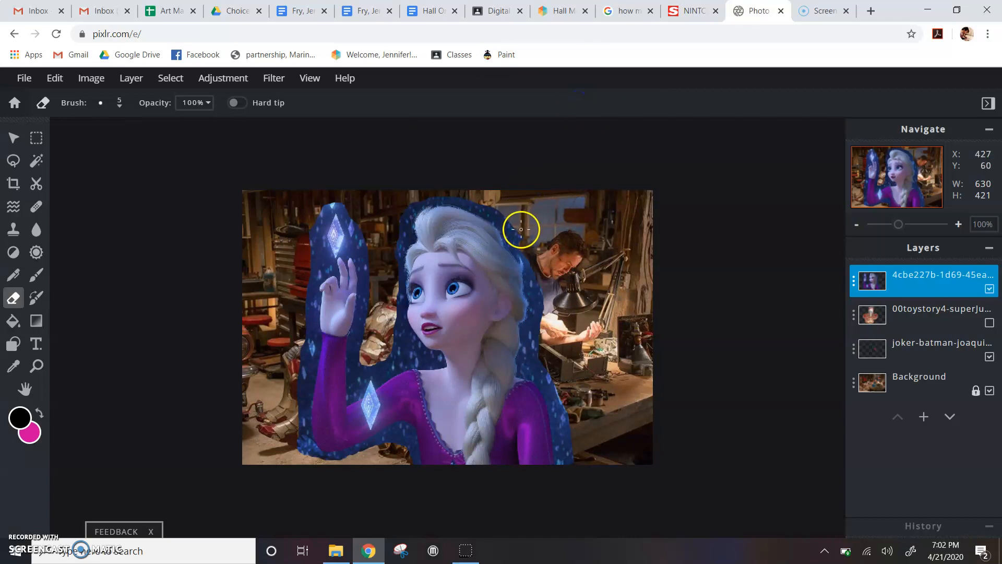
click(117, 105)
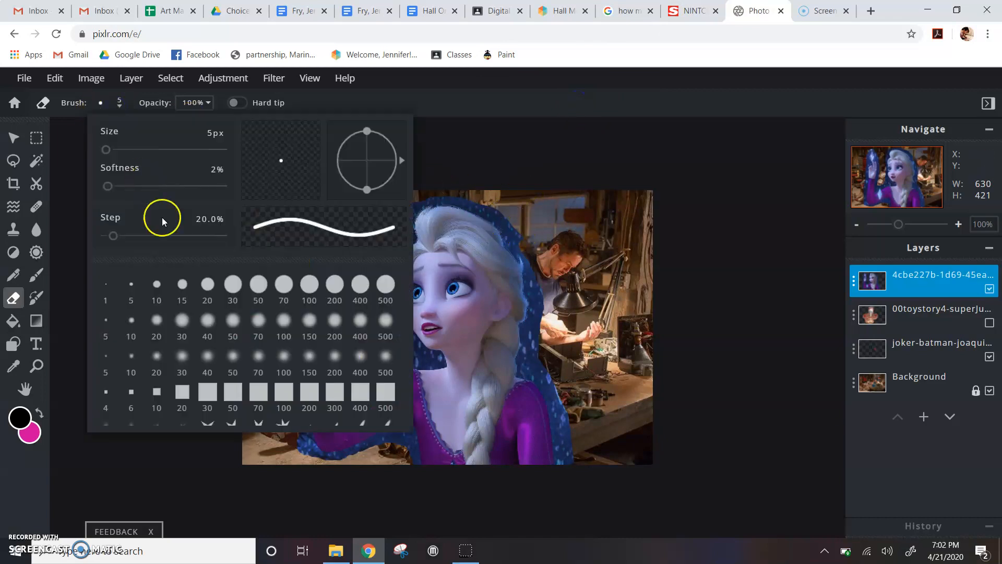
click(157, 284)
click(496, 116)
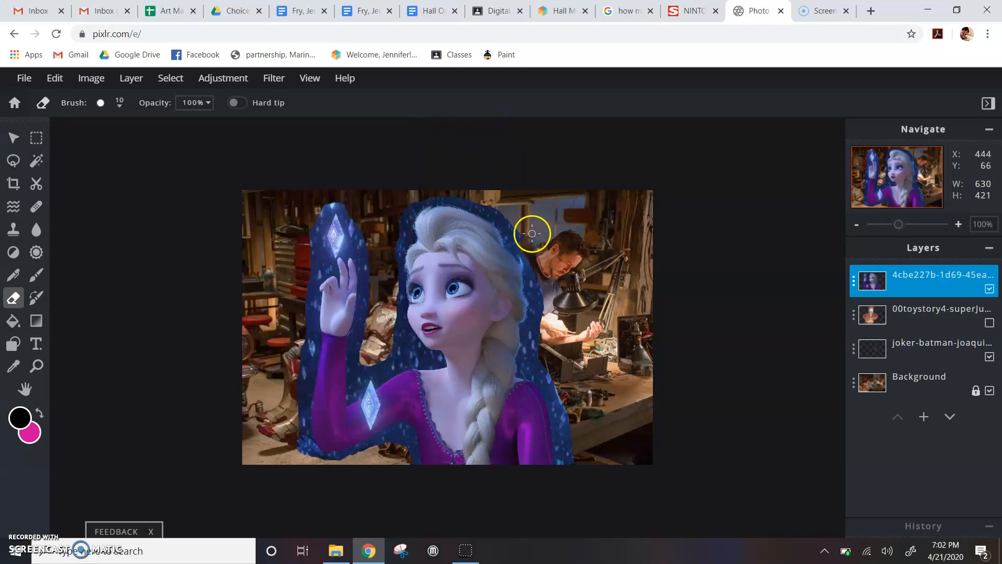
Erase the blue fringe along the lower-right edge beside Elsa's arm.
click(539, 352)
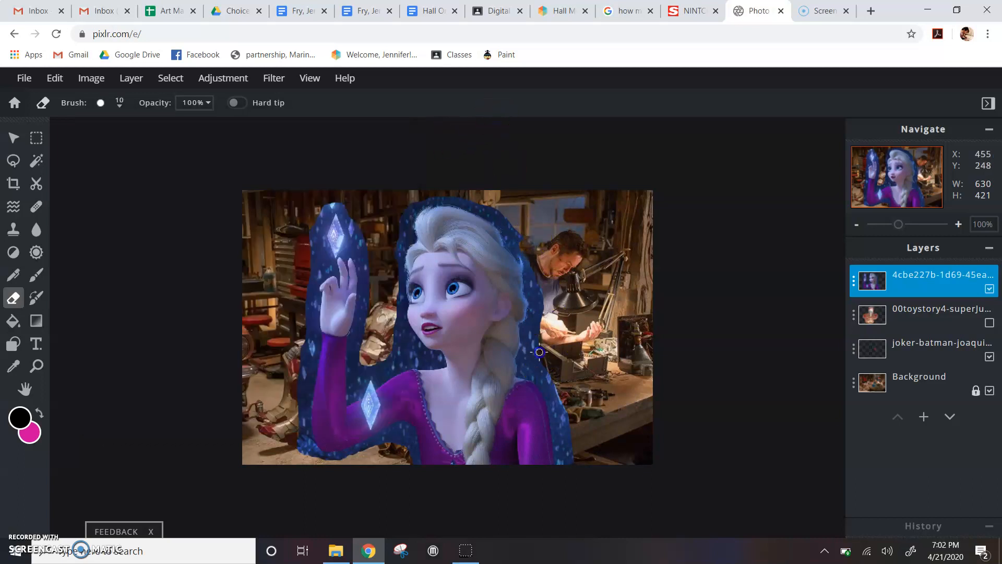
drag(558, 387, 562, 429)
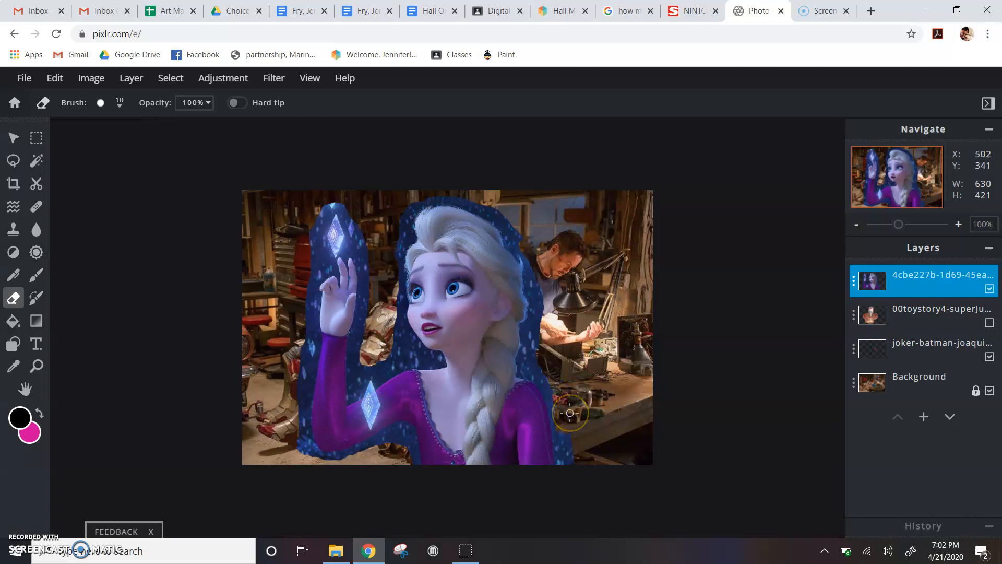
scroll(569, 411, up, 2)
scroll(570, 412, up, 1)
Erase the blue fringe along the right side of Elsa's dress.
mouse_move(570, 413)
mouse_down()
mouse_move(610, 444)
mouse_move(606, 518)
mouse_up()
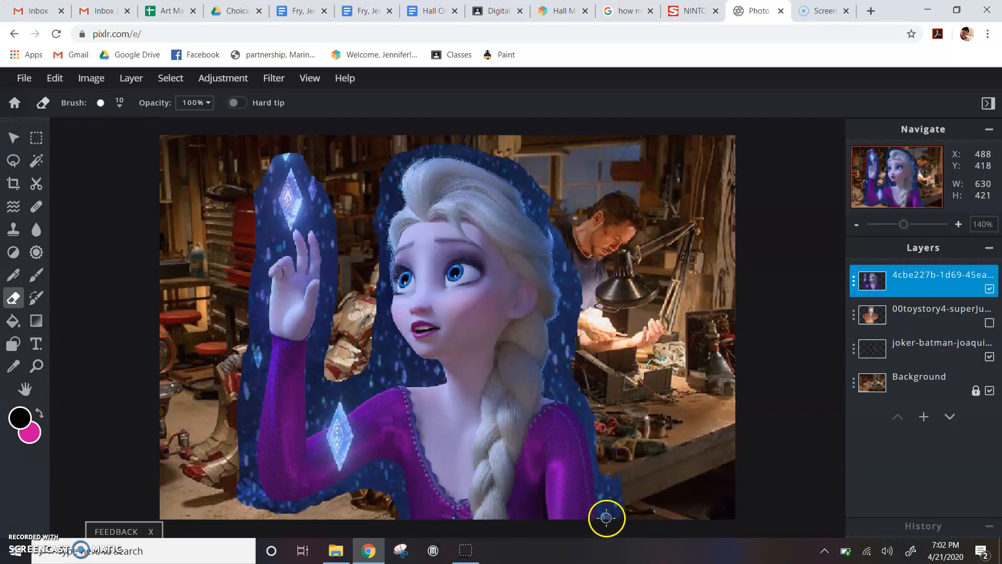
shift+click(596, 477)
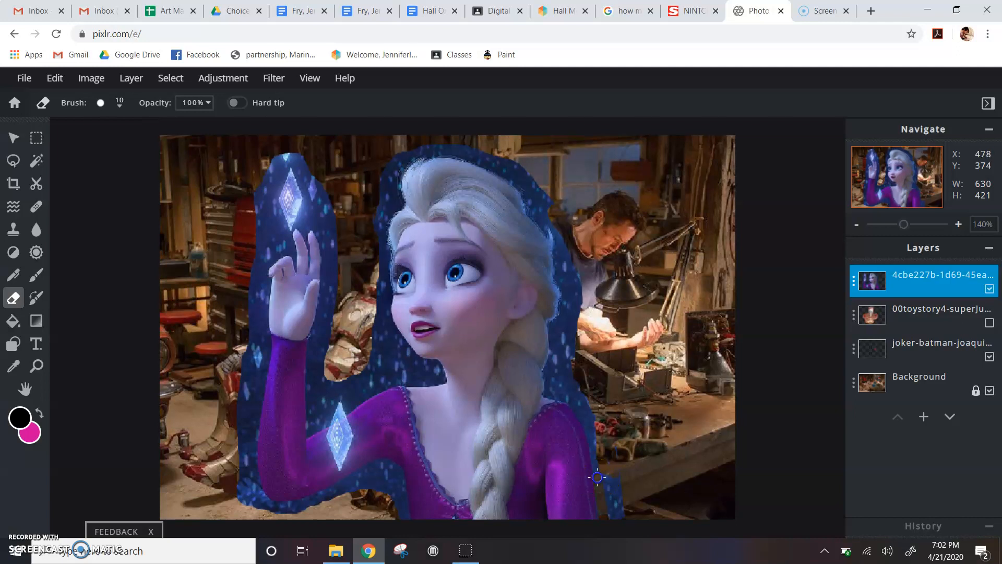
shift+click(586, 425)
shift+click(575, 404)
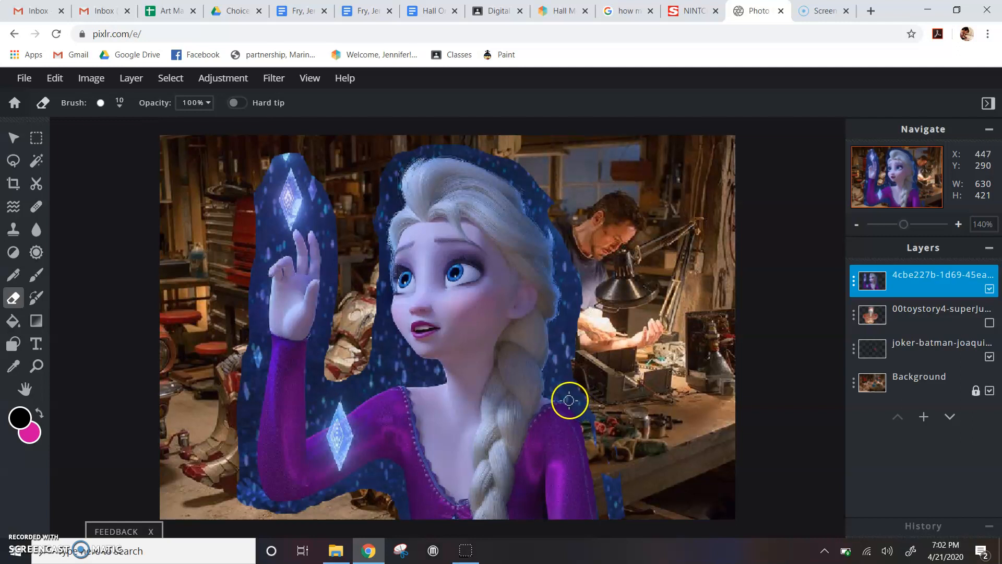
click(617, 427)
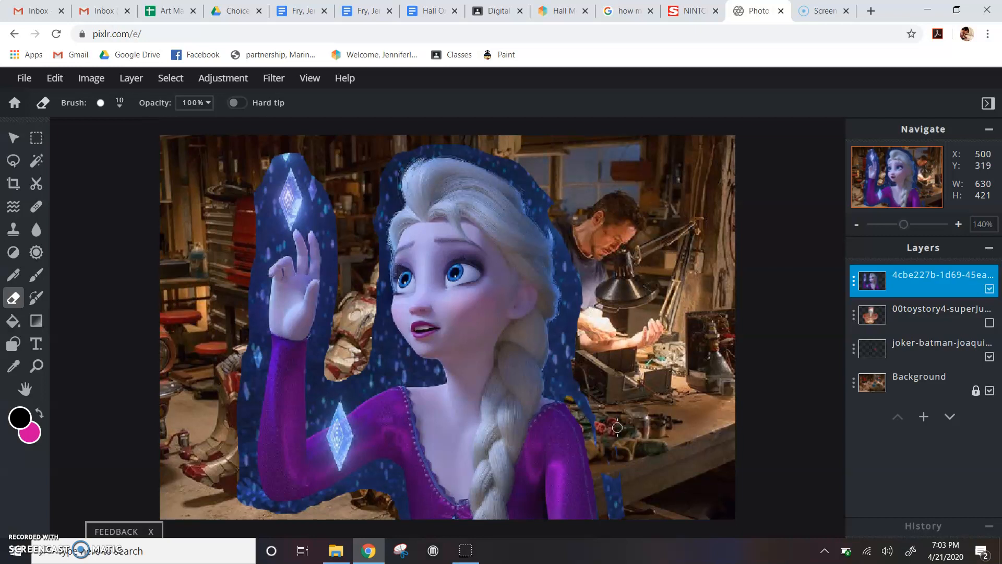
mouse_move(565, 397)
mouse_down()
mouse_move(555, 386)
mouse_move(566, 399)
mouse_up()
Erase the remaining fringe beside Elsa's braid and hair, plus the bottom-edge patch.
click(550, 392)
drag(548, 374, 553, 330)
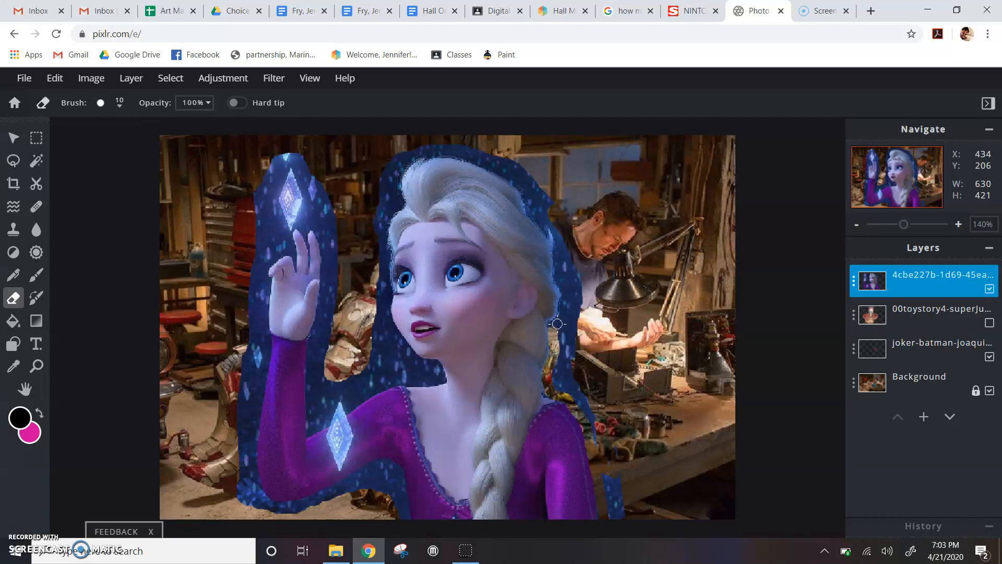
drag(558, 322, 564, 280)
mouse_move(567, 331)
mouse_down()
mouse_move(572, 352)
mouse_move(578, 312)
mouse_move(561, 345)
mouse_move(580, 300)
mouse_move(561, 366)
mouse_move(559, 353)
mouse_move(561, 388)
mouse_move(576, 353)
mouse_up()
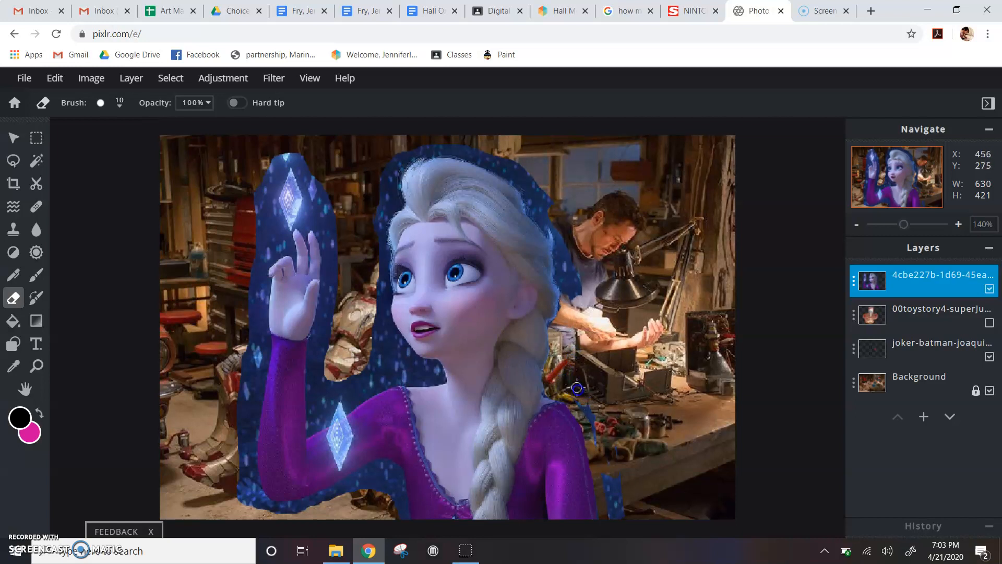
mouse_move(601, 456)
mouse_down()
mouse_move(611, 492)
mouse_move(620, 489)
mouse_move(618, 450)
mouse_move(626, 506)
mouse_up()
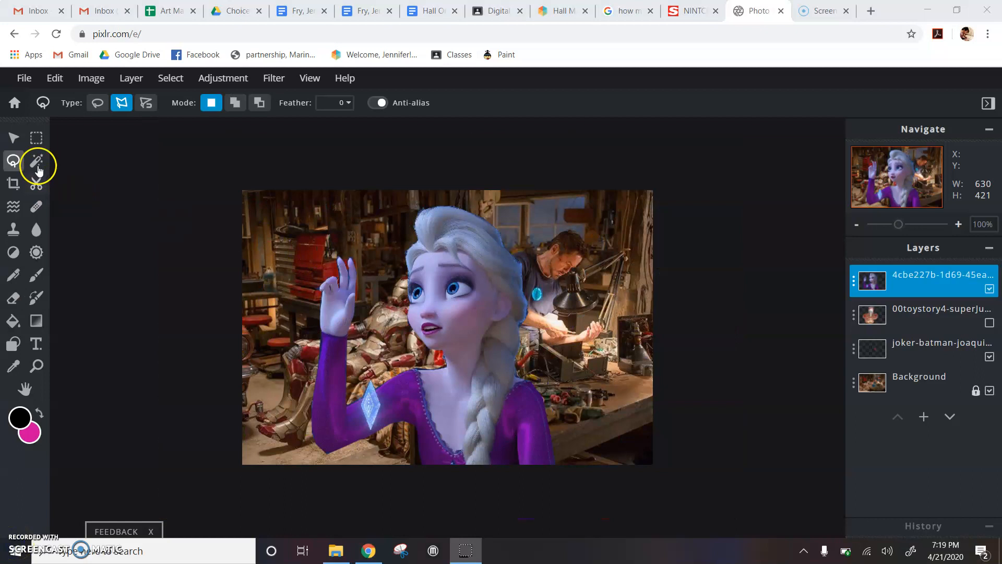
Scale Elsa's cut-out to 218×163 and place it upper-left, above the armor suit.
click(12, 138)
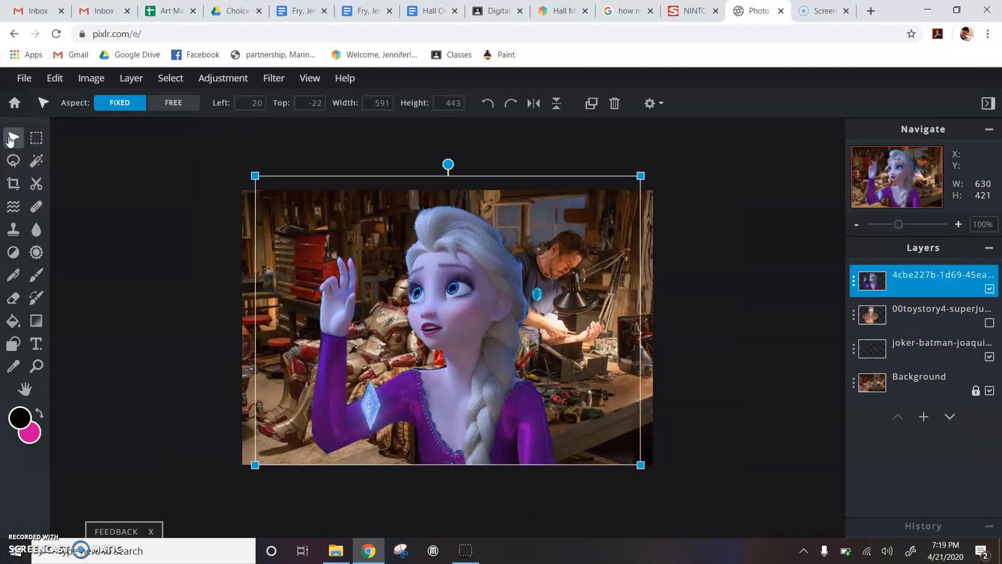
drag(256, 176, 511, 369)
drag(566, 399, 533, 364)
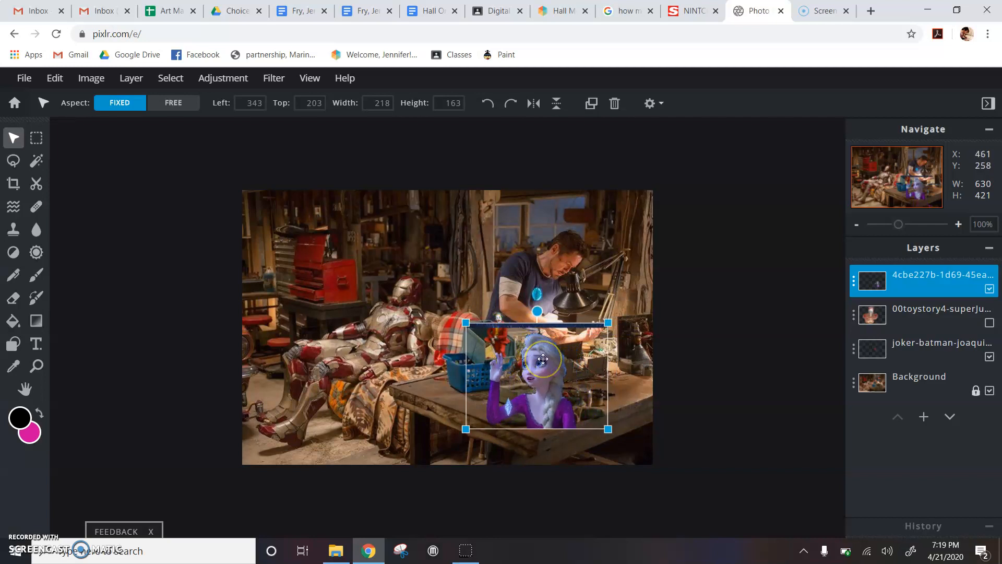
drag(543, 360, 340, 259)
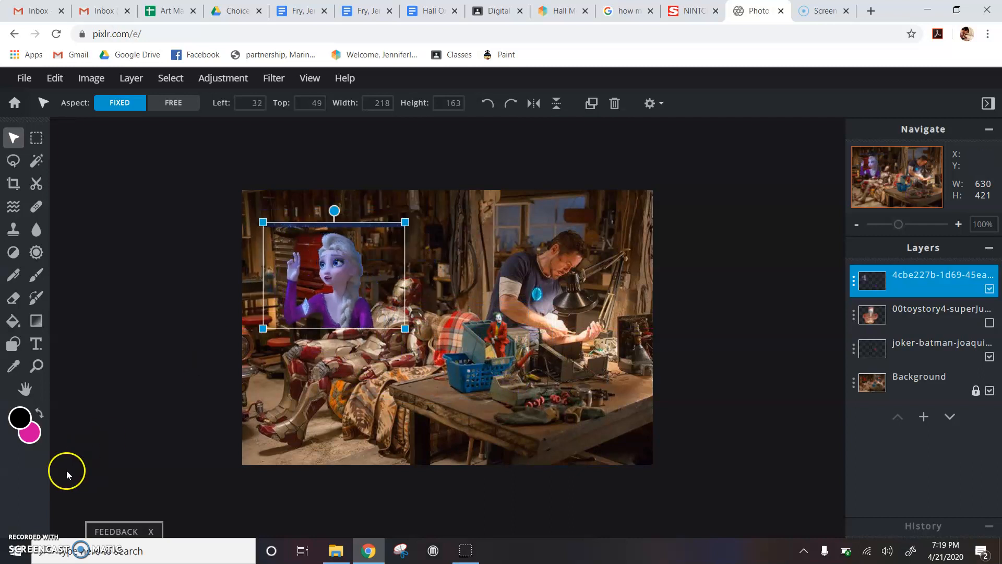